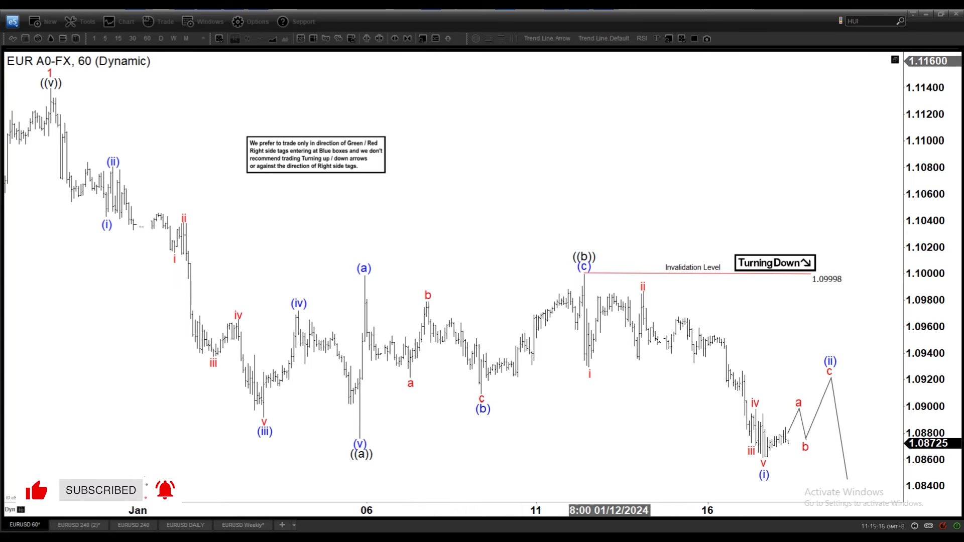
Mark the swings from the ((v)) high down to ((a)), up to ((b)) and down to (i) with trend line arrows.
{"action": "left_click_drag", "start_coordinate": [692, 158], "coordinate": [681, 158]}
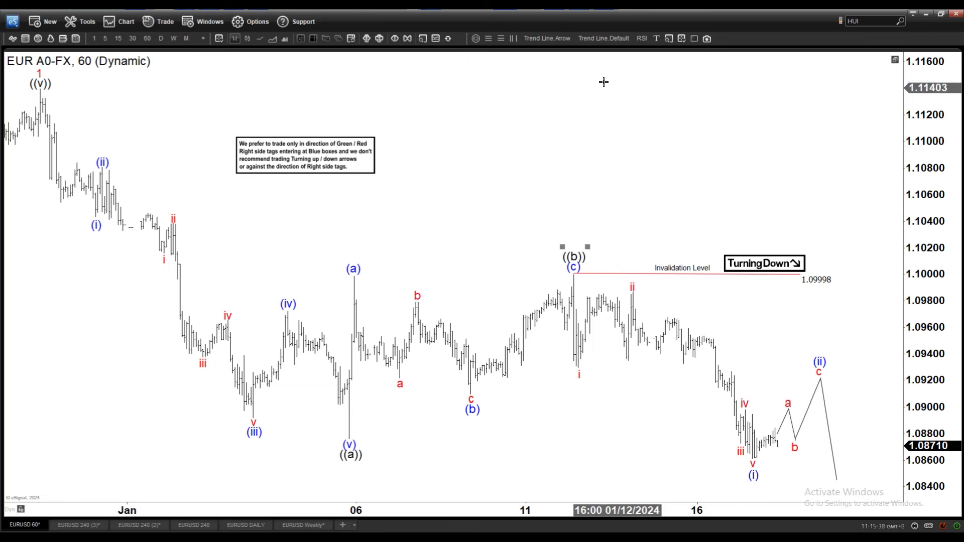
{"action": "left_click", "coordinate": [551, 41]}
{"action": "left_click_drag", "start_coordinate": [10, 84], "coordinate": [40, 73]}
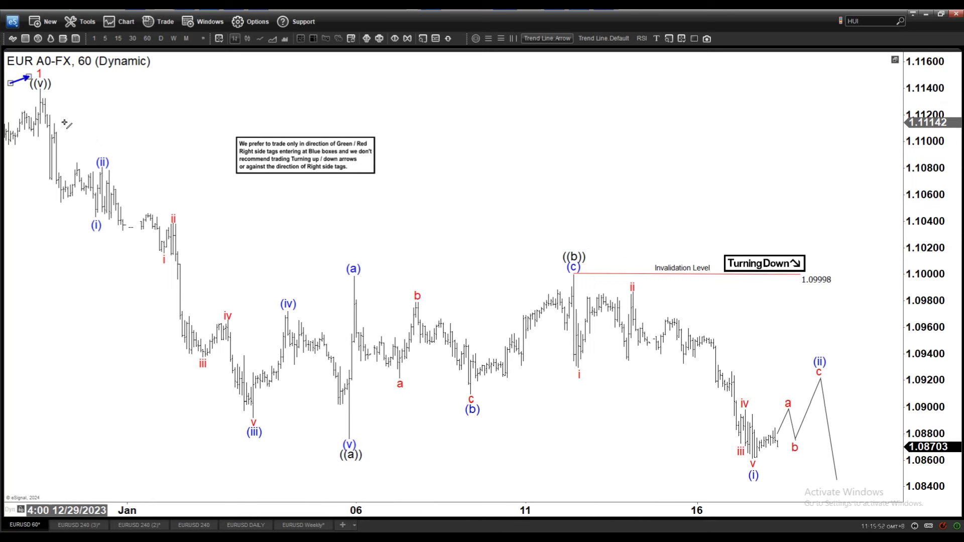
{"action": "left_click_drag", "start_coordinate": [43, 96], "coordinate": [346, 435]}
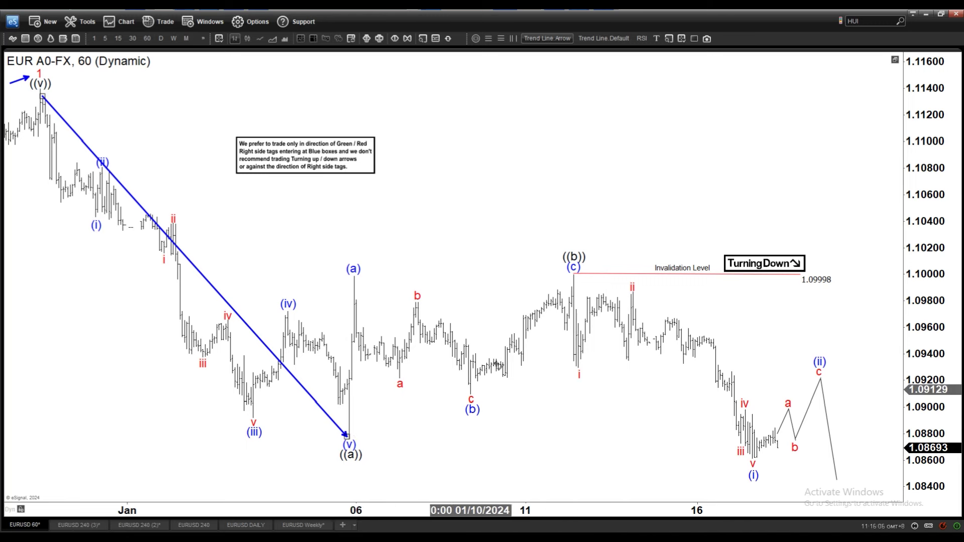
{"action": "mouse_move", "coordinate": [349, 439]}
{"action": "left_mouse_down"}
{"action": "mouse_move", "coordinate": [405, 383]}
{"action": "mouse_move", "coordinate": [589, 263]}
{"action": "left_mouse_up"}
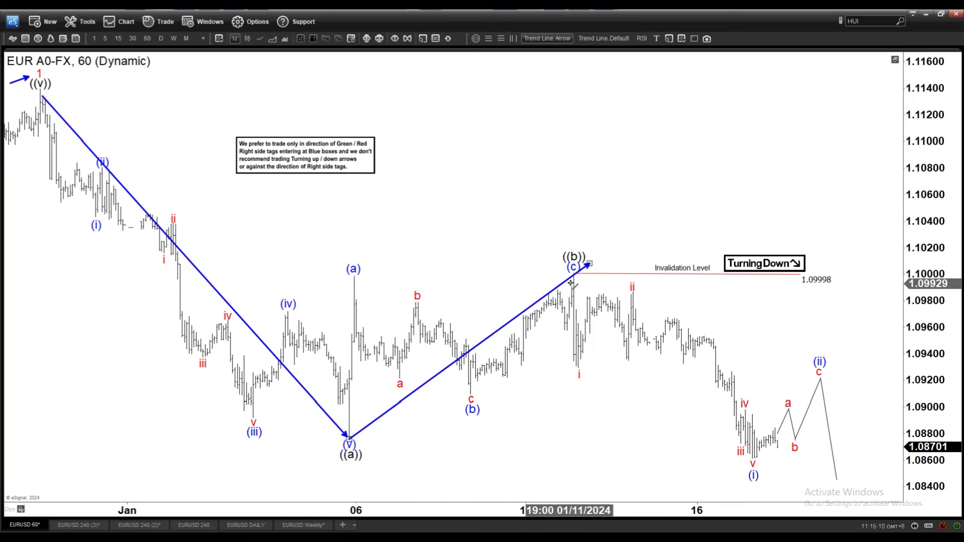
{"action": "left_click_drag", "start_coordinate": [591, 265], "coordinate": [754, 460]}
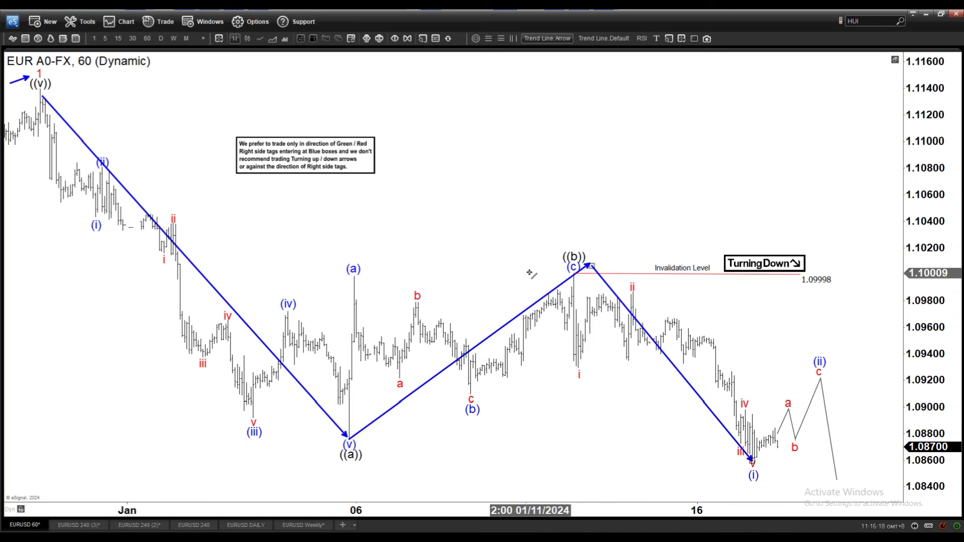
Point an extra arrow at the ((b)) high, and remove all the drawn arrows from the chart.
{"action": "left_click_drag", "start_coordinate": [638, 216], "coordinate": [599, 250]}
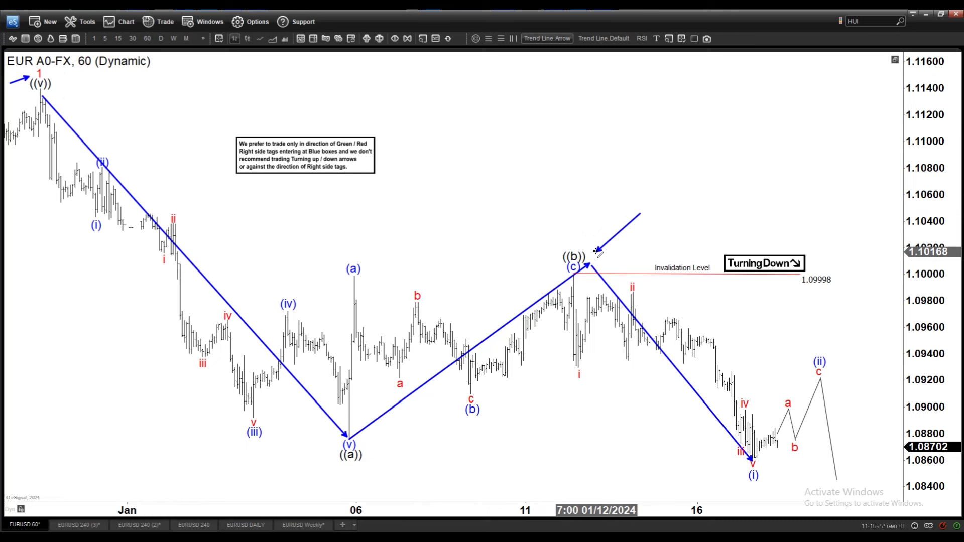
{"action": "key", "text": "Escape"}
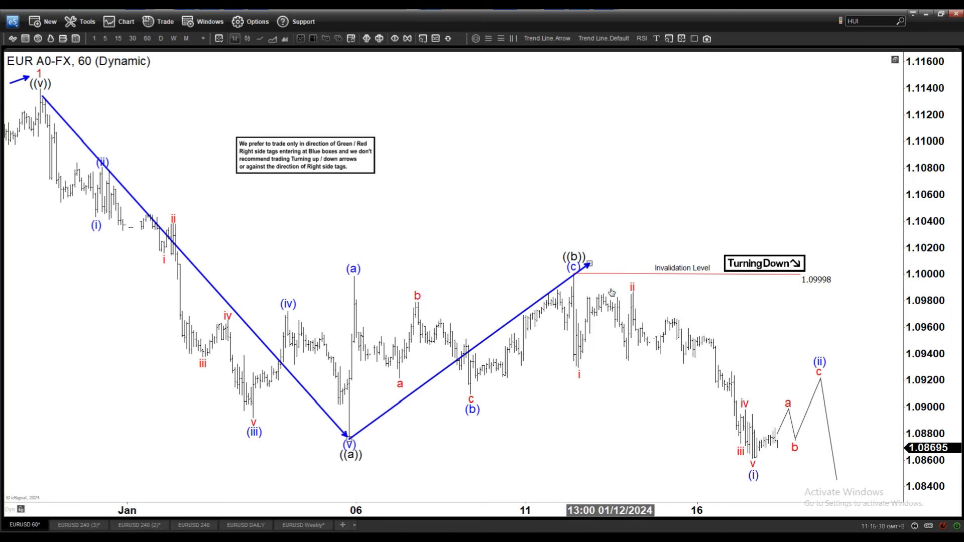
{"action": "key", "text": "ctrl+z"}
{"action": "key", "text": "ctrl+z"}
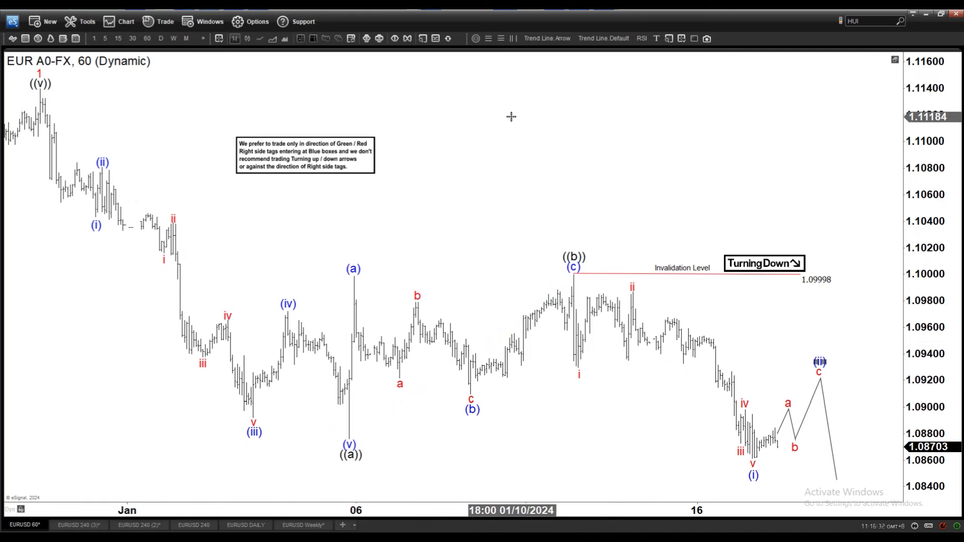
Draw a Fibonacci extension from the ((v)) high to the ((a)) low, projected from the ((b)) high.
{"action": "left_click", "coordinate": [502, 38]}
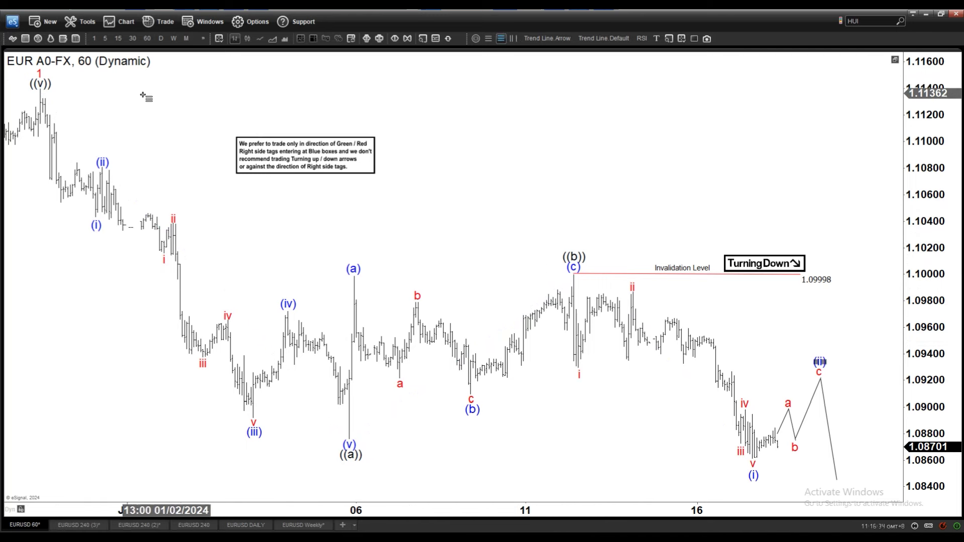
{"action": "mouse_move", "coordinate": [40, 90]}
{"action": "left_mouse_down"}
{"action": "mouse_move", "coordinate": [370, 445]}
{"action": "mouse_move", "coordinate": [377, 437]}
{"action": "left_mouse_up"}
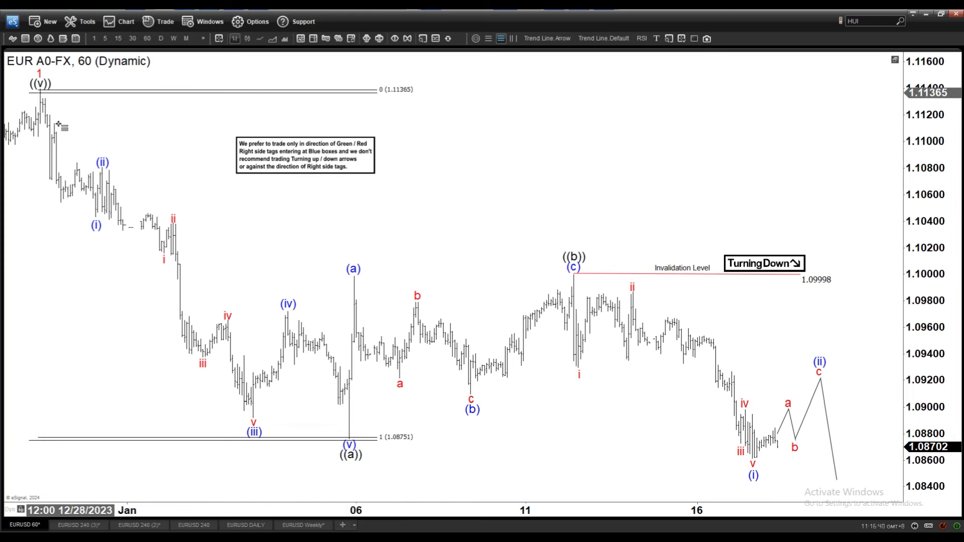
{"action": "mouse_move", "coordinate": [461, 397]}
{"action": "left_mouse_down"}
{"action": "mouse_move", "coordinate": [873, 281]}
{"action": "mouse_move", "coordinate": [864, 272]}
{"action": "left_mouse_up"}
{"action": "left_click", "coordinate": [862, 272]}
Examine the 1 and 1.618 extension levels below price against the wave labels of the decline.
{"action": "left_click_drag", "start_coordinate": [693, 446], "coordinate": [658, 155]}
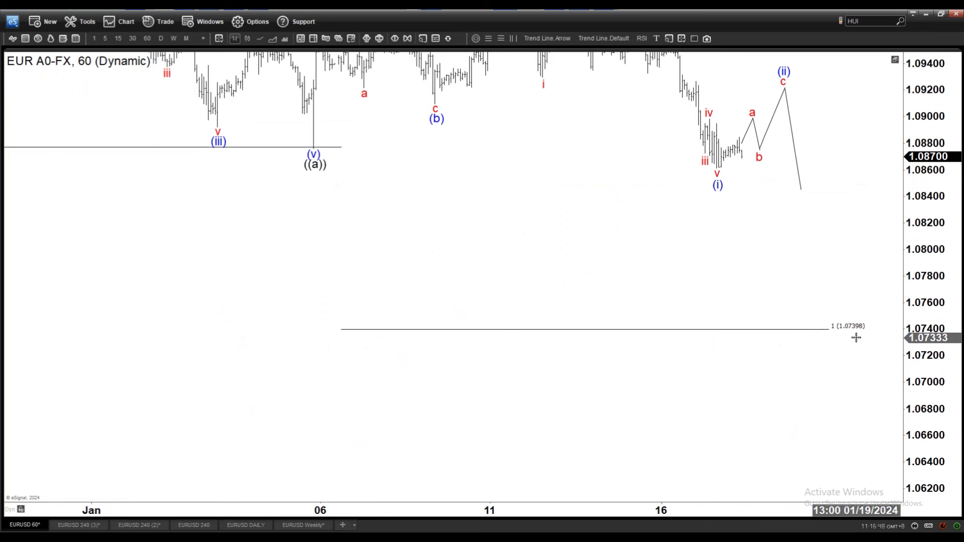
{"action": "left_click_drag", "start_coordinate": [833, 383], "coordinate": [801, 297]}
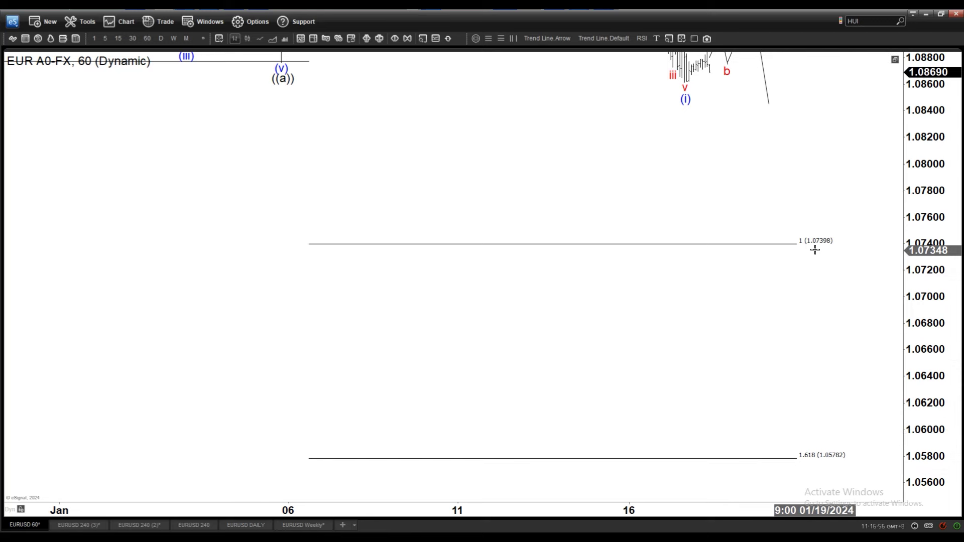
{"action": "left_click_drag", "start_coordinate": [621, 239], "coordinate": [626, 437]}
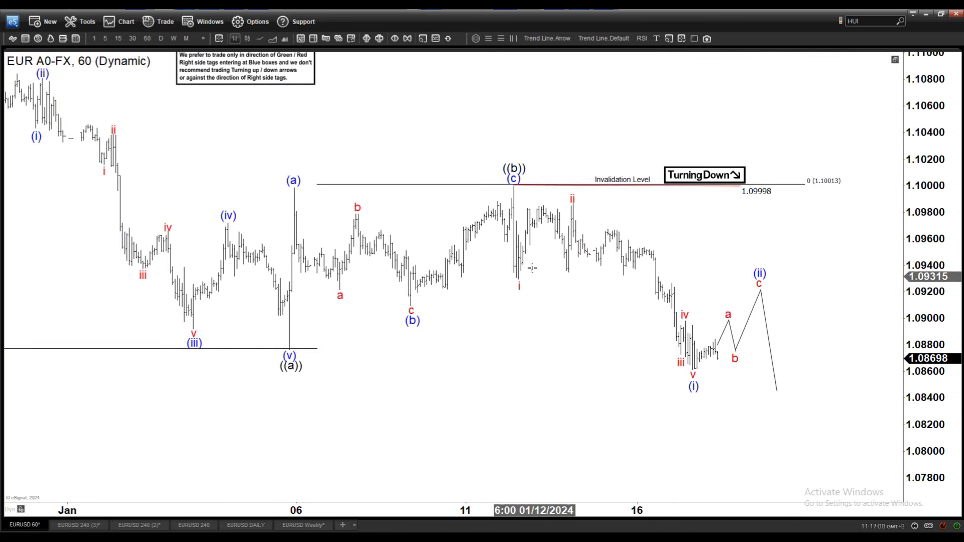
{"action": "left_click_drag", "start_coordinate": [643, 401], "coordinate": [588, 252]}
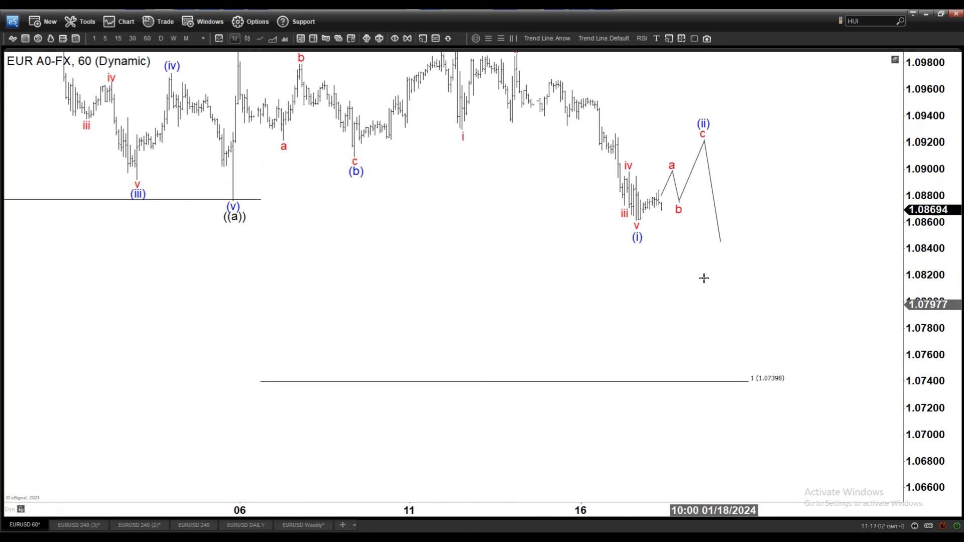
{"action": "left_click_drag", "start_coordinate": [688, 430], "coordinate": [688, 348]}
{"action": "left_click_drag", "start_coordinate": [745, 379], "coordinate": [740, 247]}
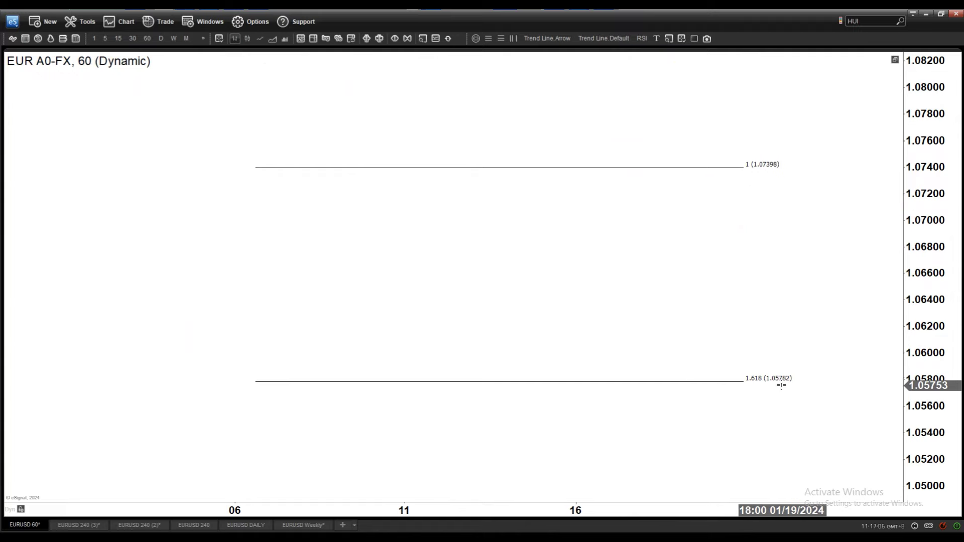
{"action": "scroll", "coordinate": [683, 259], "scroll_direction": "up", "scroll_amount": 4}
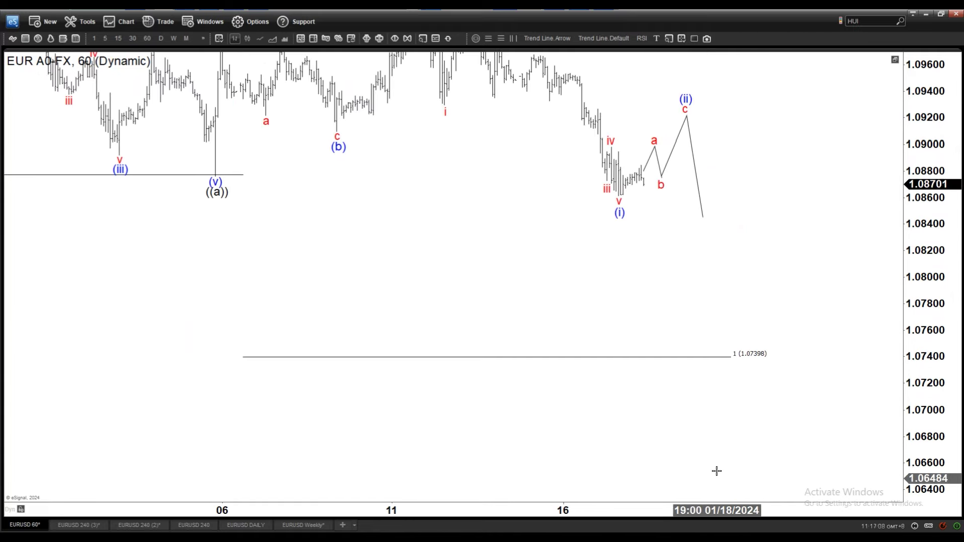
{"action": "left_click_drag", "start_coordinate": [717, 471], "coordinate": [727, 307]}
{"action": "left_click_drag", "start_coordinate": [375, 132], "coordinate": [526, 464]}
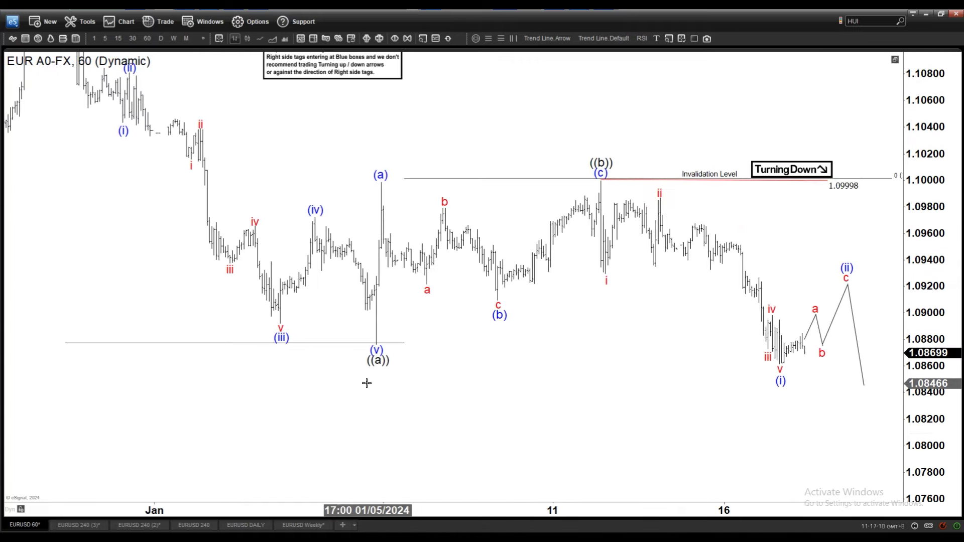
{"action": "scroll", "coordinate": [542, 215], "scroll_direction": "up", "scroll_amount": 3}
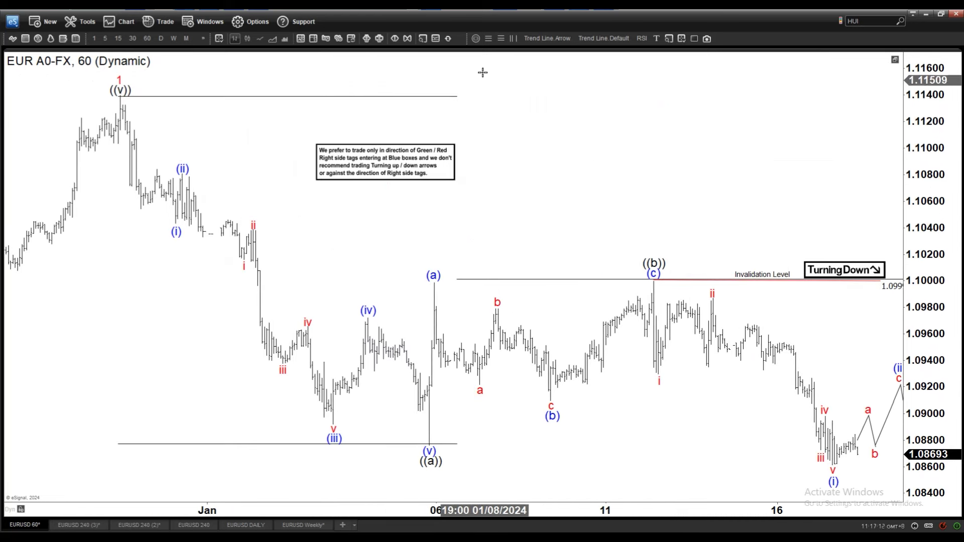
{"action": "scroll", "coordinate": [484, 211], "scroll_direction": "down", "scroll_amount": 1}
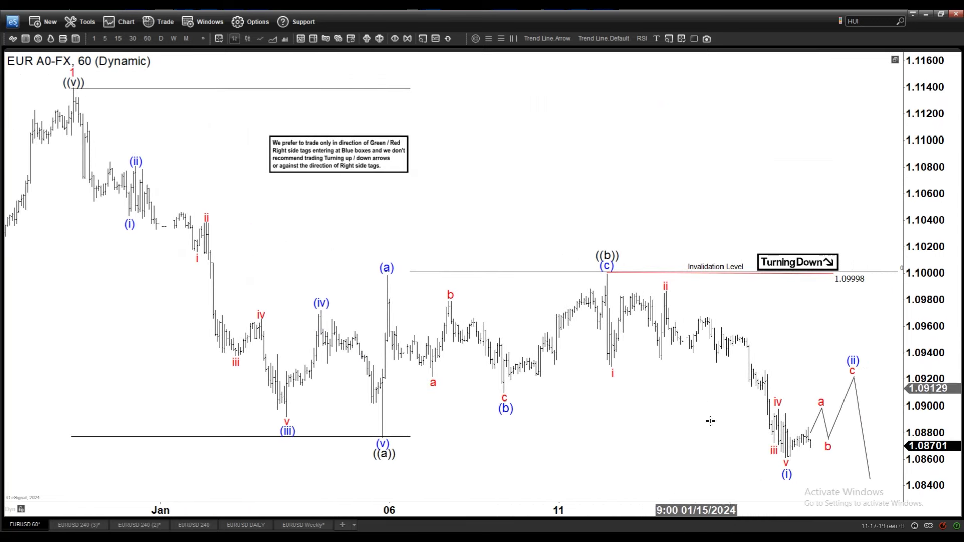
{"action": "left_click_drag", "start_coordinate": [679, 388], "coordinate": [632, 233]}
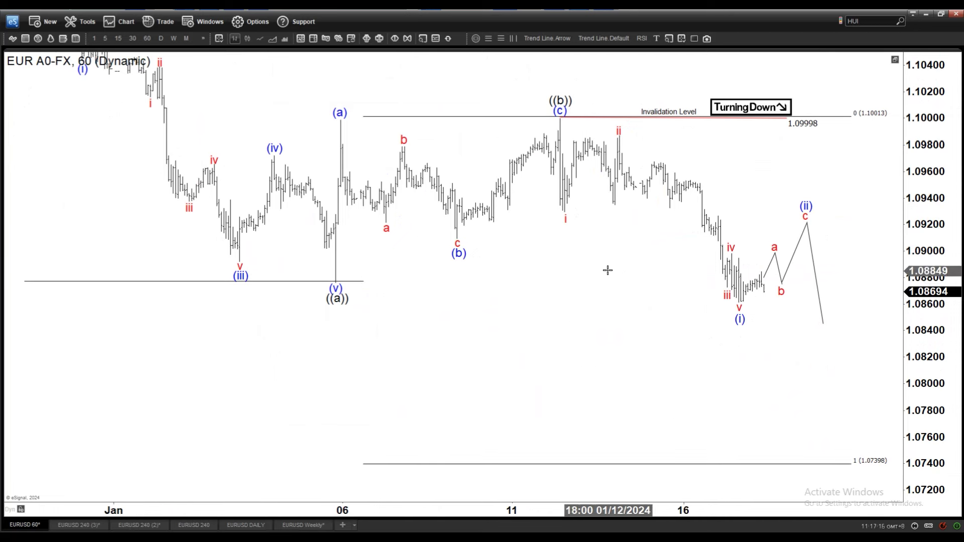
{"action": "left_click_drag", "start_coordinate": [619, 280], "coordinate": [627, 395]}
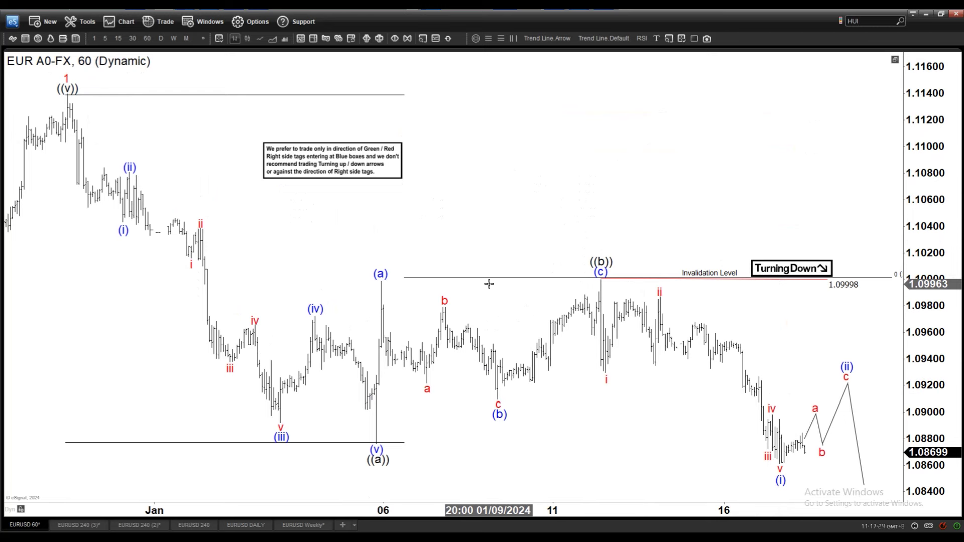
Draw a default trend line from the ((v)) high through the ((b)) high, extending past the projected wave (ii).
{"action": "left_click_drag", "start_coordinate": [600, 187], "coordinate": [570, 189]}
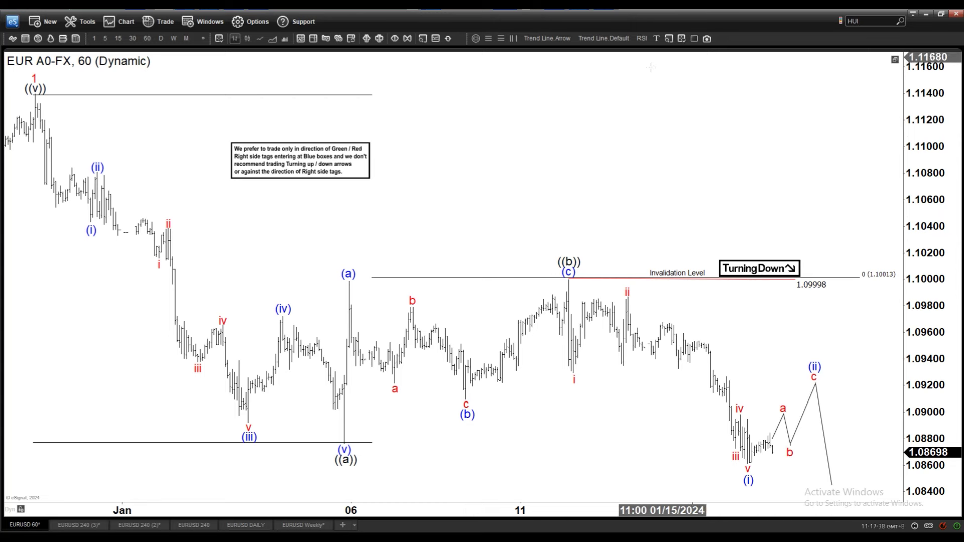
{"action": "left_click", "coordinate": [622, 42]}
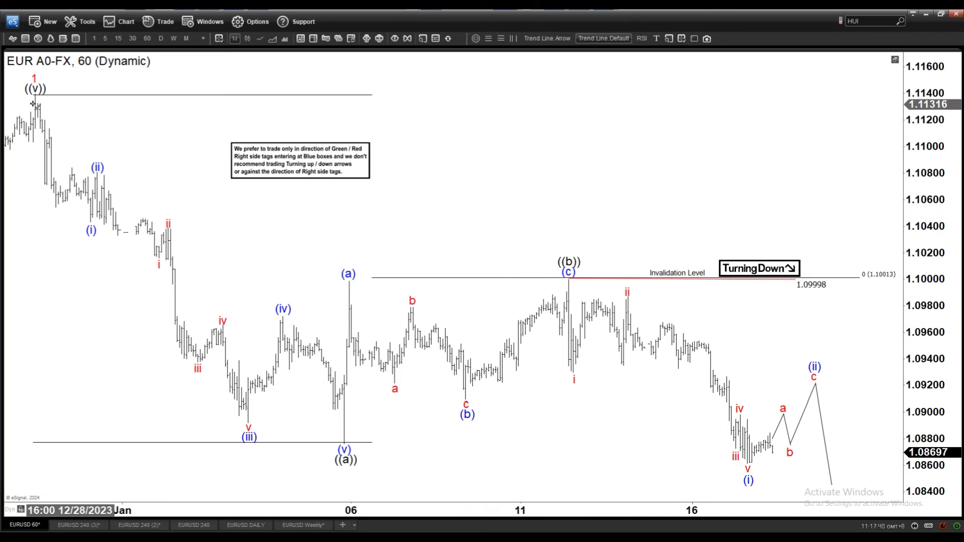
{"action": "mouse_move", "coordinate": [35, 95]}
{"action": "left_mouse_down"}
{"action": "mouse_move", "coordinate": [795, 385]}
{"action": "mouse_move", "coordinate": [878, 378]}
{"action": "left_mouse_up"}
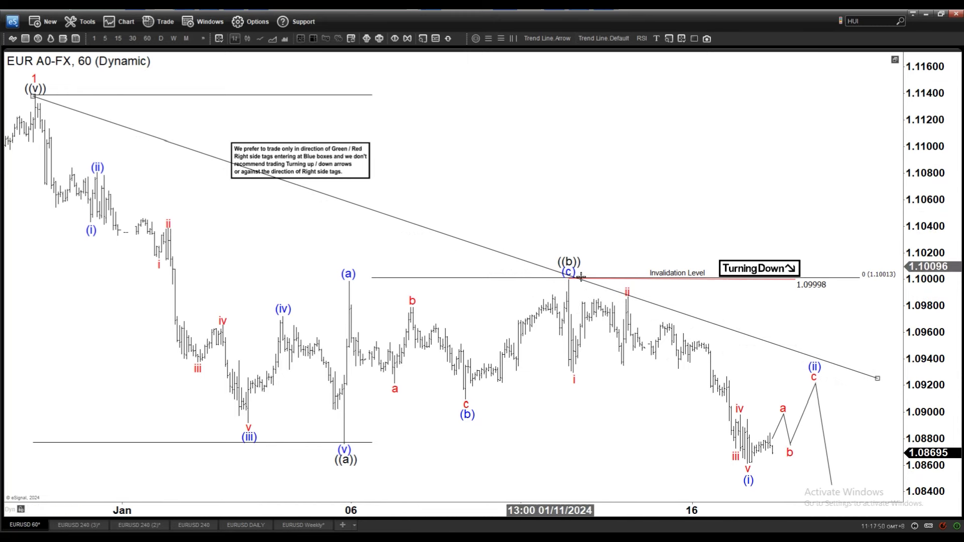
Try an arrow from the latest price bars up toward the descending trend line.
{"action": "left_click_drag", "start_coordinate": [673, 468], "coordinate": [638, 400]}
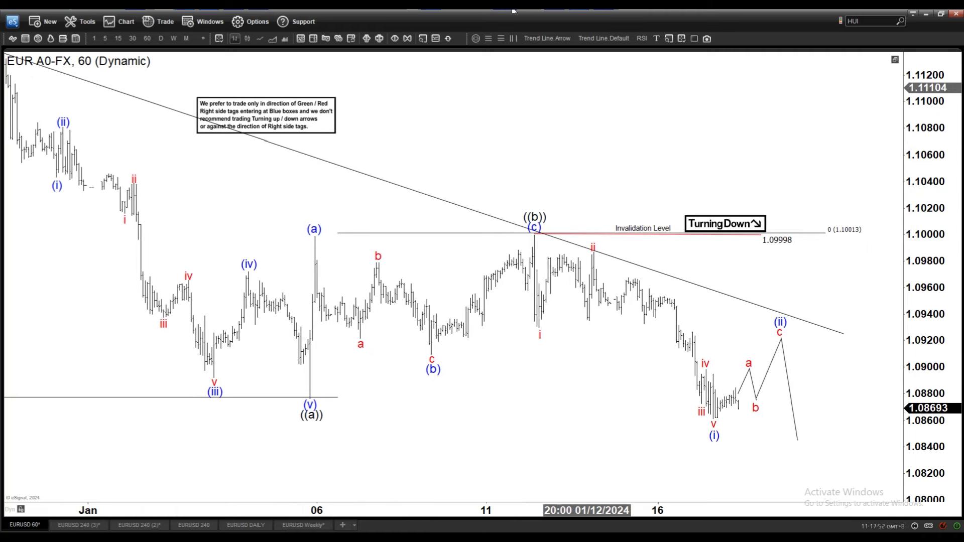
{"action": "left_click", "coordinate": [547, 39]}
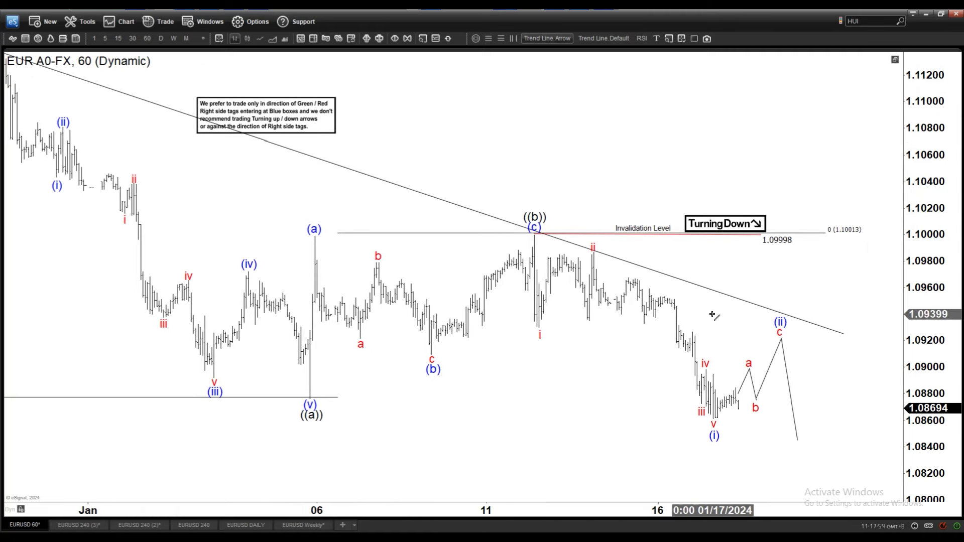
{"action": "left_click_drag", "start_coordinate": [738, 377], "coordinate": [786, 267]}
{"action": "key", "text": "Escape"}
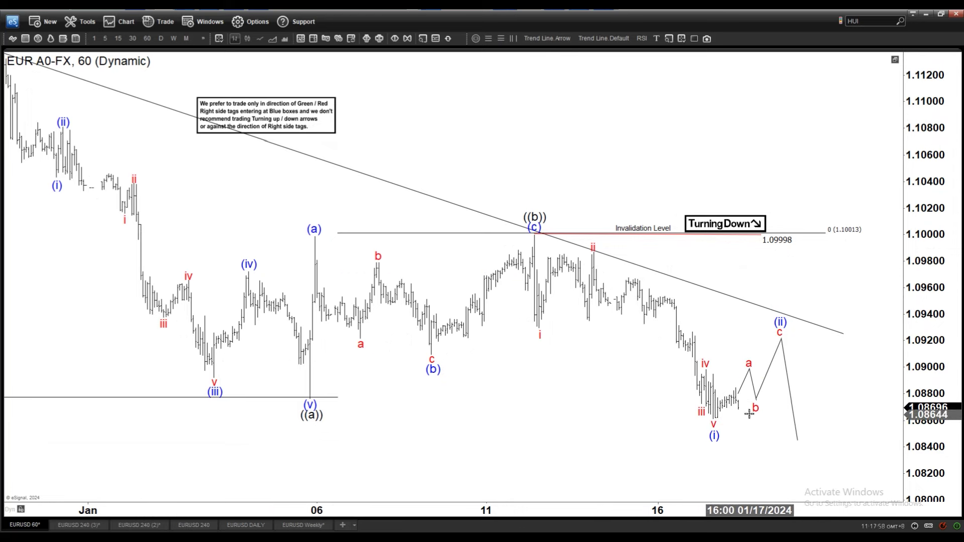
Review the projected wave (ii) bounce under the trend line and the 1 to 1.618 extension target area below.
{"action": "left_click_drag", "start_coordinate": [598, 383], "coordinate": [632, 410]}
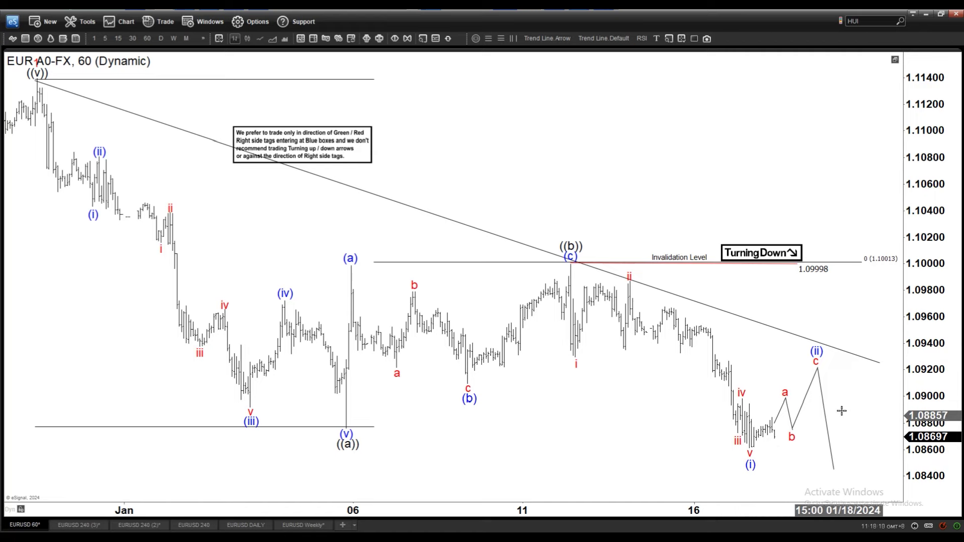
{"action": "left_click_drag", "start_coordinate": [849, 413], "coordinate": [852, 383]}
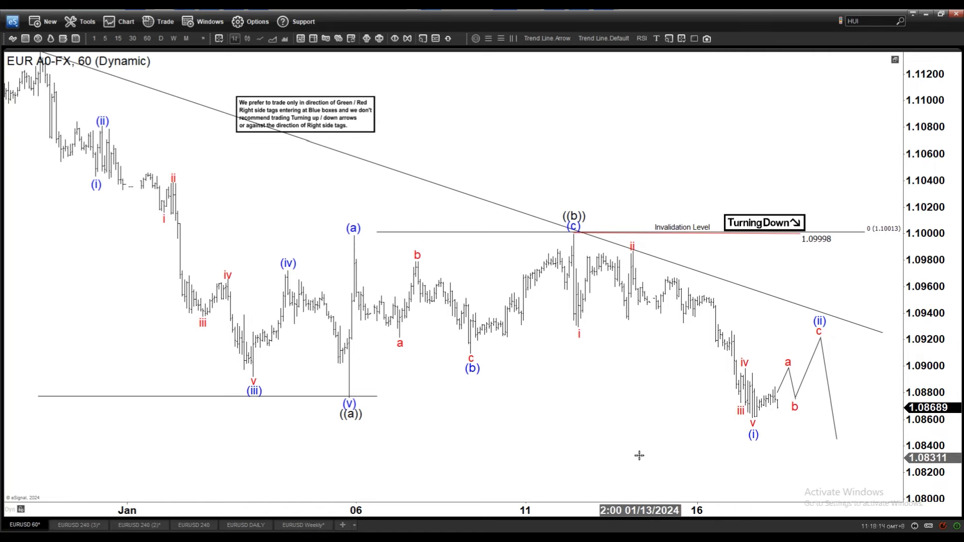
{"action": "left_click_drag", "start_coordinate": [639, 453], "coordinate": [792, 287]}
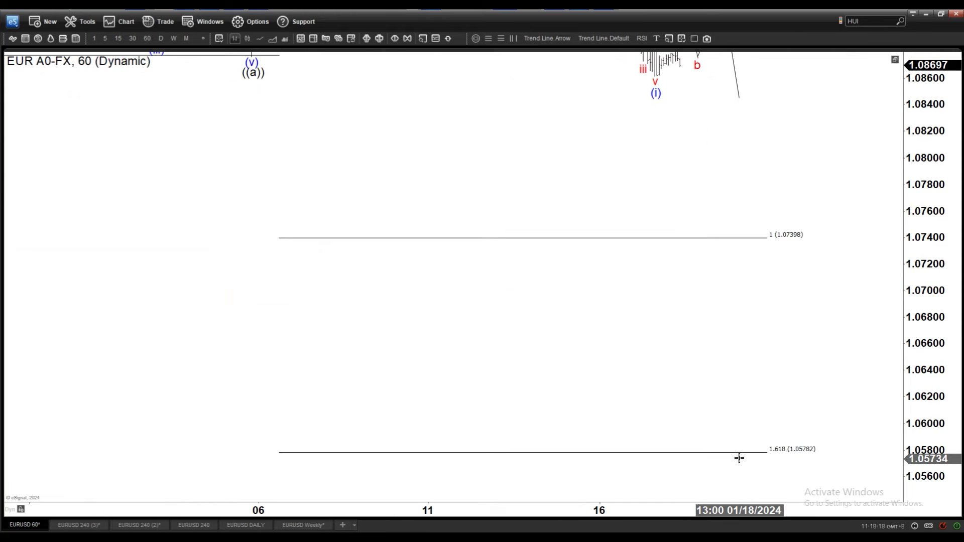
{"action": "left_click_drag", "start_coordinate": [522, 232], "coordinate": [685, 452]}
{"action": "left_click_drag", "start_coordinate": [575, 260], "coordinate": [612, 388]}
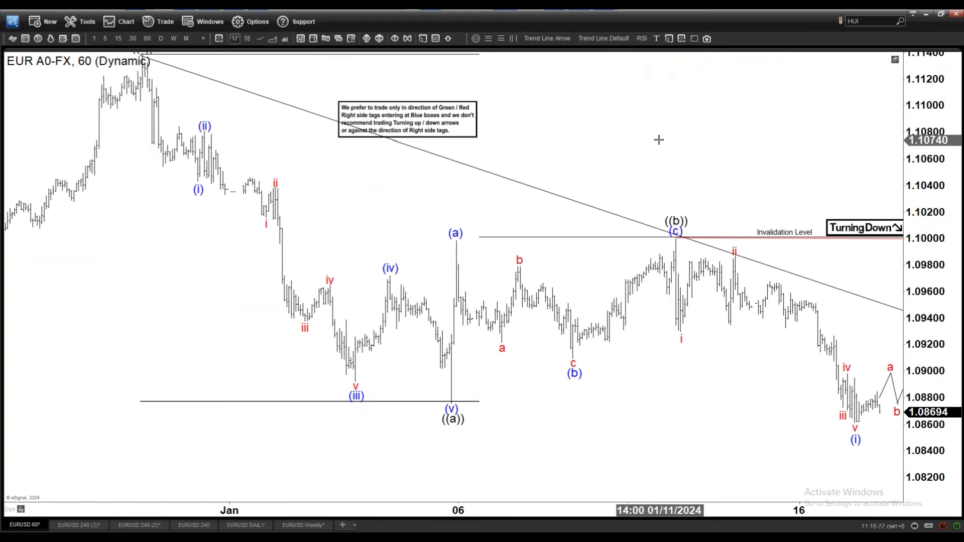
{"action": "left_click_drag", "start_coordinate": [659, 139], "coordinate": [597, 184]}
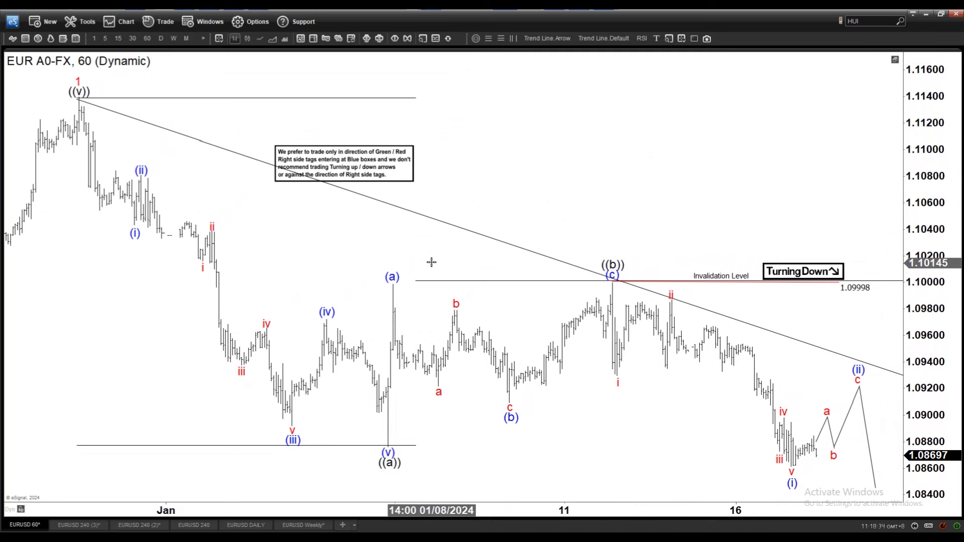
Move the boxed trading note to the empty area above the invalidation line and slightly nudge the Turning Down tag.
{"action": "left_click_drag", "start_coordinate": [359, 164], "coordinate": [745, 132]}
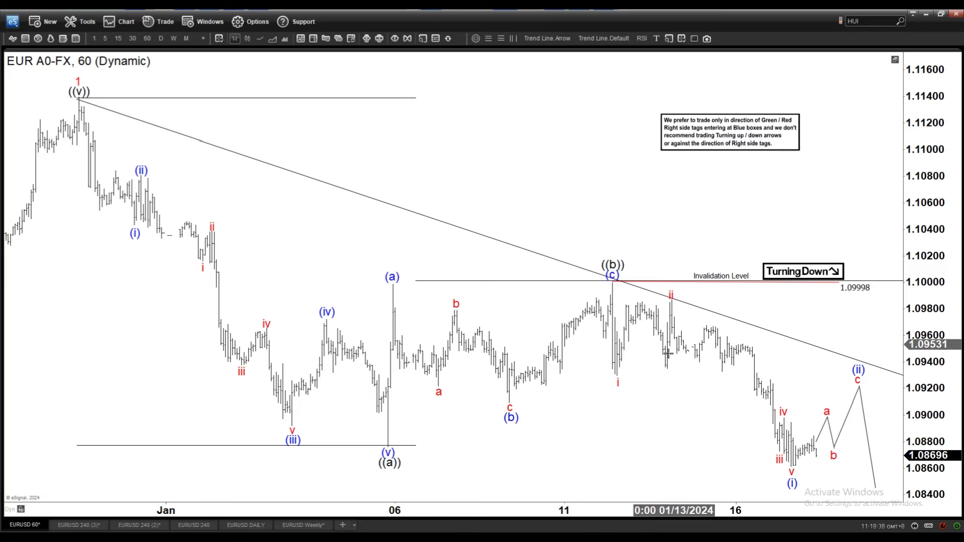
{"action": "left_click_drag", "start_coordinate": [675, 412], "coordinate": [671, 412]}
{"action": "left_click_drag", "start_coordinate": [667, 412], "coordinate": [655, 414]}
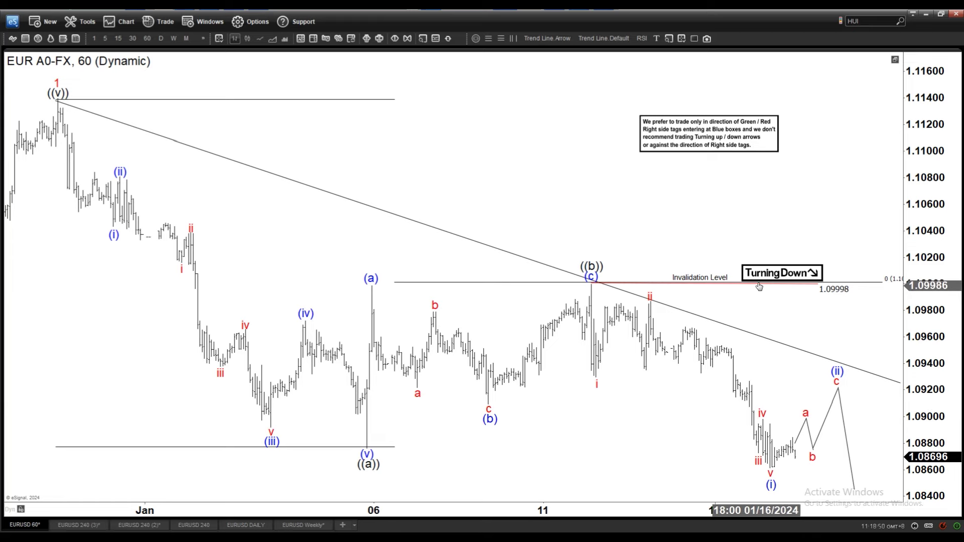
{"action": "left_click_drag", "start_coordinate": [776, 269], "coordinate": [778, 268]}
{"action": "left_click_drag", "start_coordinate": [718, 277], "coordinate": [693, 247]}
{"action": "left_click", "coordinate": [713, 249]}
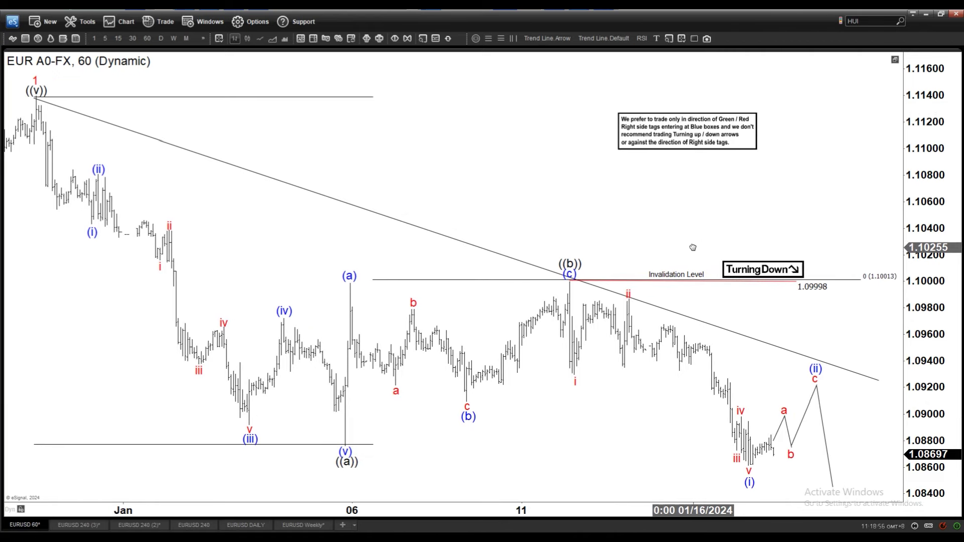